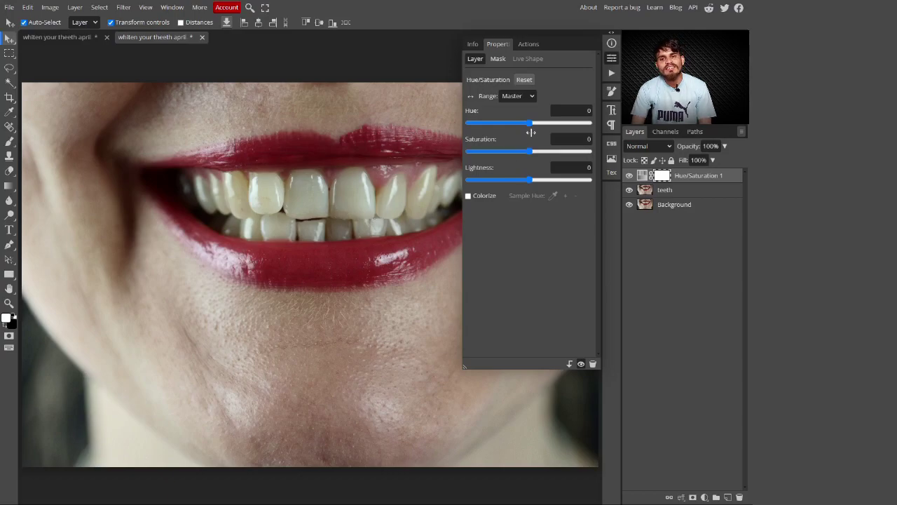
{"action": "left_click_drag", "start_coordinate": [531, 124], "coordinate": [586, 133]}
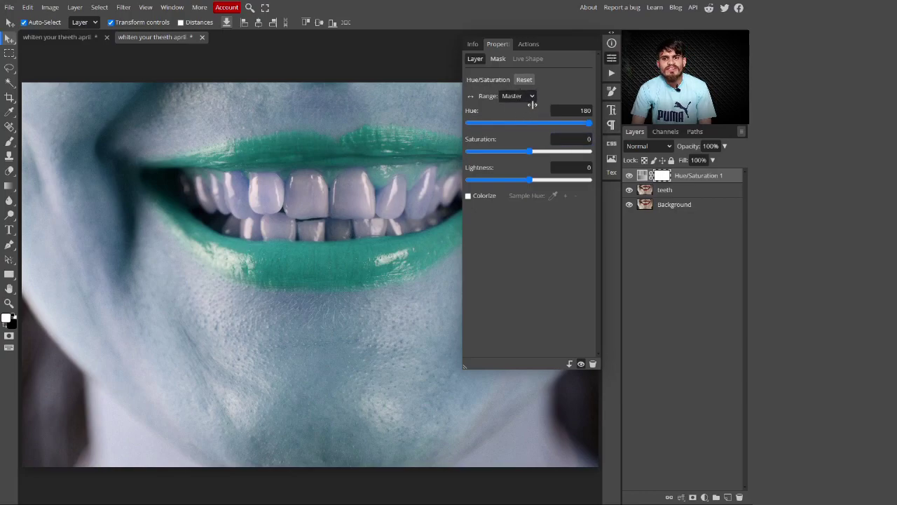
{"action": "left_click", "coordinate": [533, 127]}
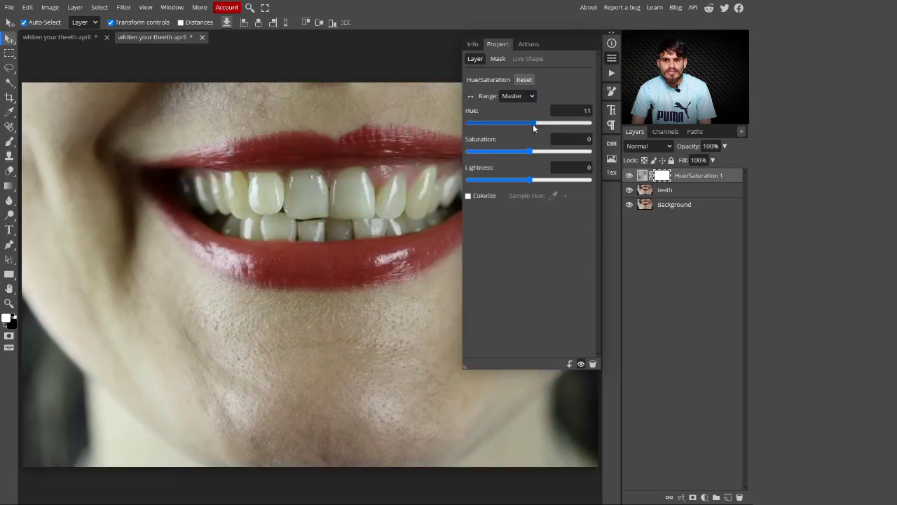
{"action": "left_click", "coordinate": [593, 110]}
{"action": "type", "text": "0"}
{"action": "key", "text": "Return"}
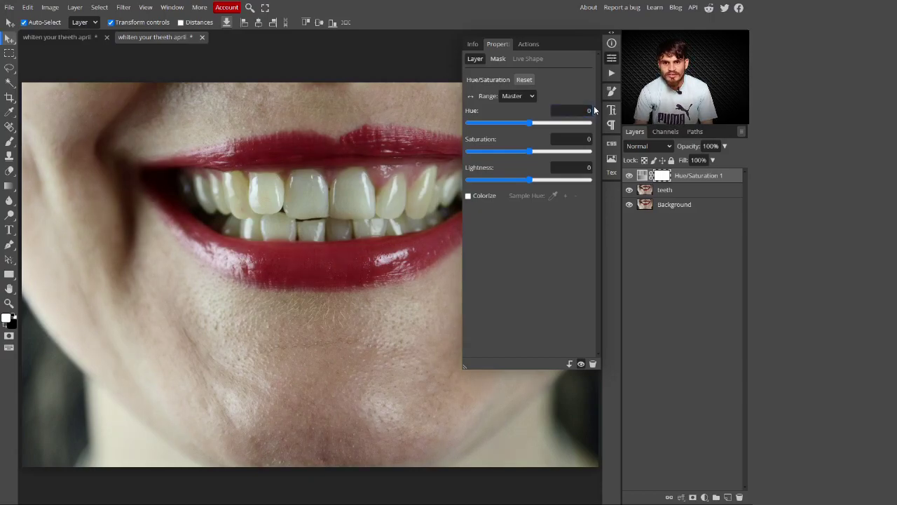
Step: Limit the Hue/Saturation adjustment to the Yellow range and exaggerate it with hue 180 and saturation 100
{"action": "left_click", "coordinate": [516, 98]}
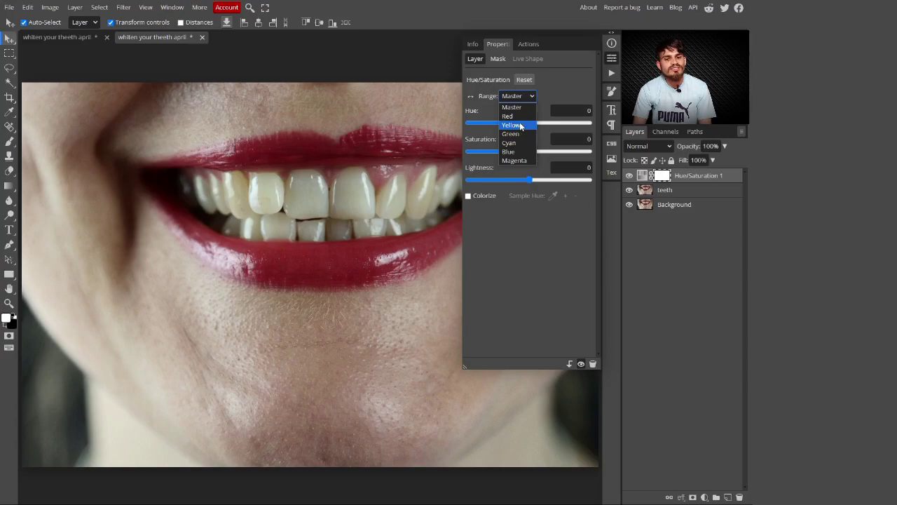
{"action": "left_click", "coordinate": [519, 124]}
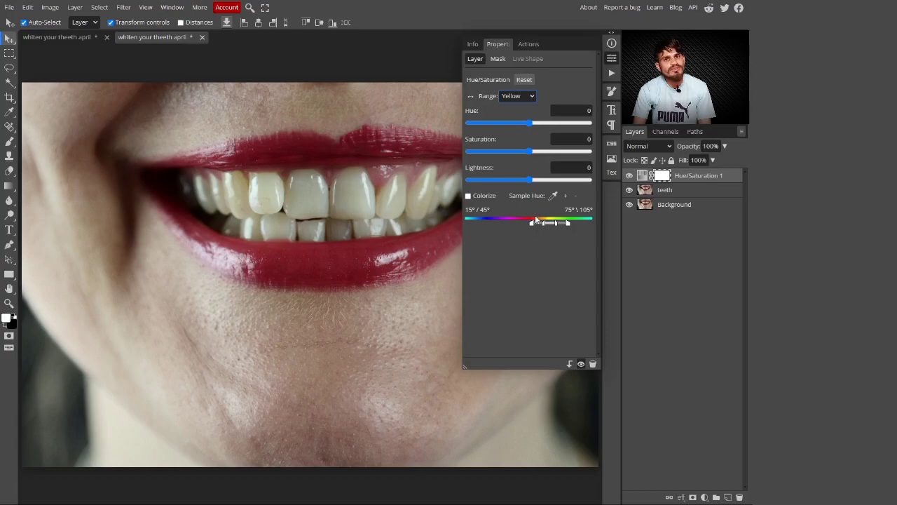
{"action": "left_click_drag", "start_coordinate": [532, 128], "coordinate": [612, 126]}
{"action": "left_click_drag", "start_coordinate": [530, 151], "coordinate": [598, 151]}
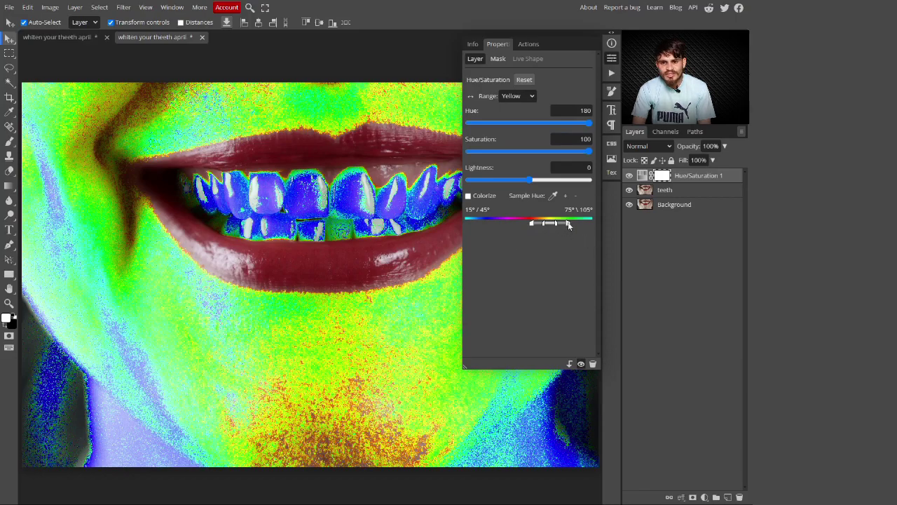
Step: Adjust the yellow range limits to 17°/31° and 108°\133° to cover the teeth, with saturation at 66
{"action": "mouse_move", "coordinate": [569, 224]}
{"action": "left_mouse_down"}
{"action": "mouse_move", "coordinate": [533, 224]}
{"action": "mouse_move", "coordinate": [551, 223]}
{"action": "left_mouse_up"}
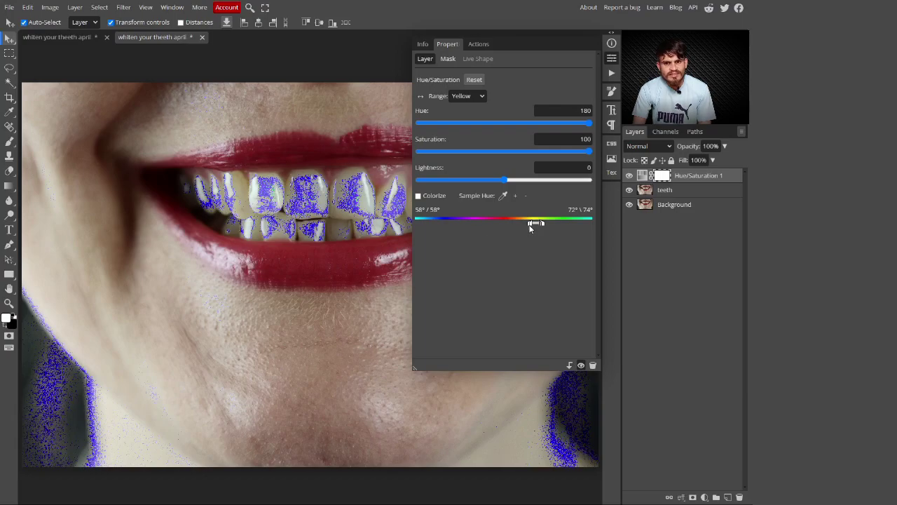
{"action": "mouse_move", "coordinate": [529, 224]}
{"action": "left_mouse_down"}
{"action": "mouse_move", "coordinate": [548, 226]}
{"action": "mouse_move", "coordinate": [535, 224]}
{"action": "left_mouse_up"}
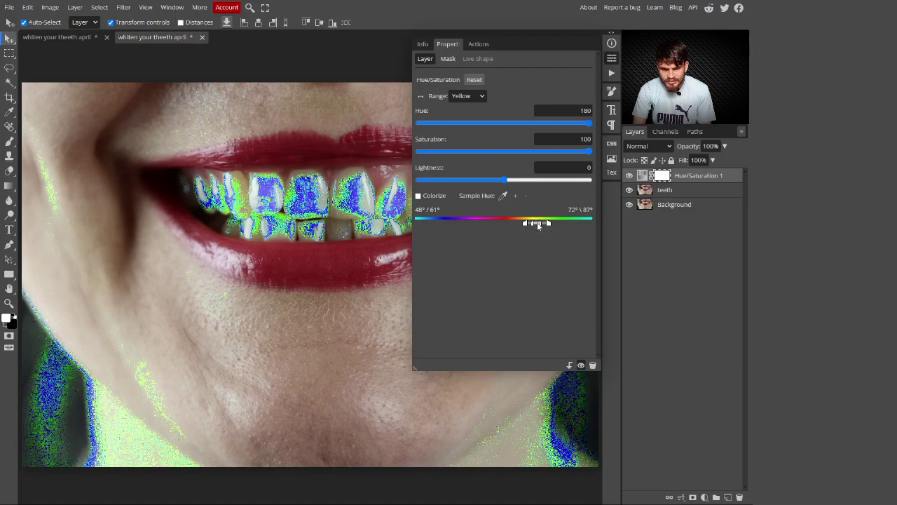
{"action": "left_click_drag", "start_coordinate": [539, 226], "coordinate": [548, 227]}
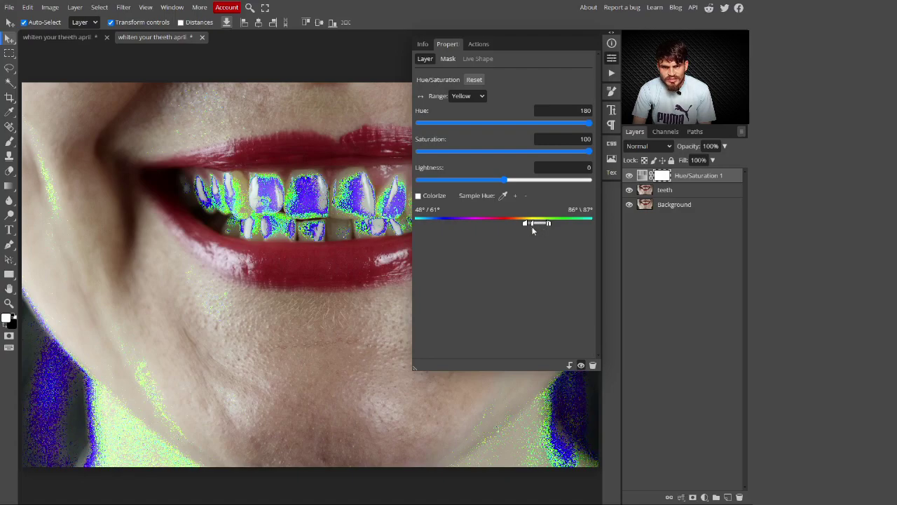
{"action": "left_click_drag", "start_coordinate": [532, 226], "coordinate": [530, 225]}
{"action": "left_click", "coordinate": [547, 123]}
{"action": "left_click_drag", "start_coordinate": [590, 151], "coordinate": [592, 125]}
{"action": "left_click", "coordinate": [547, 123]}
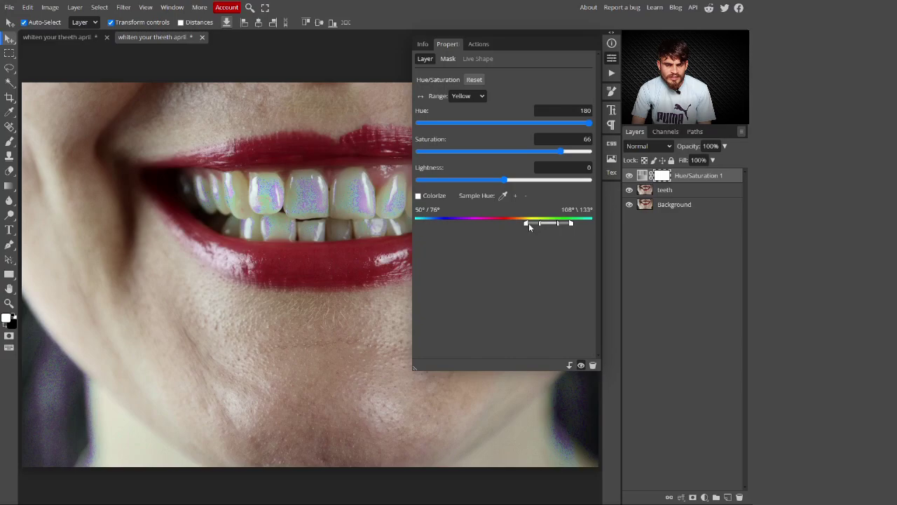
{"action": "left_click_drag", "start_coordinate": [530, 223], "coordinate": [510, 223]}
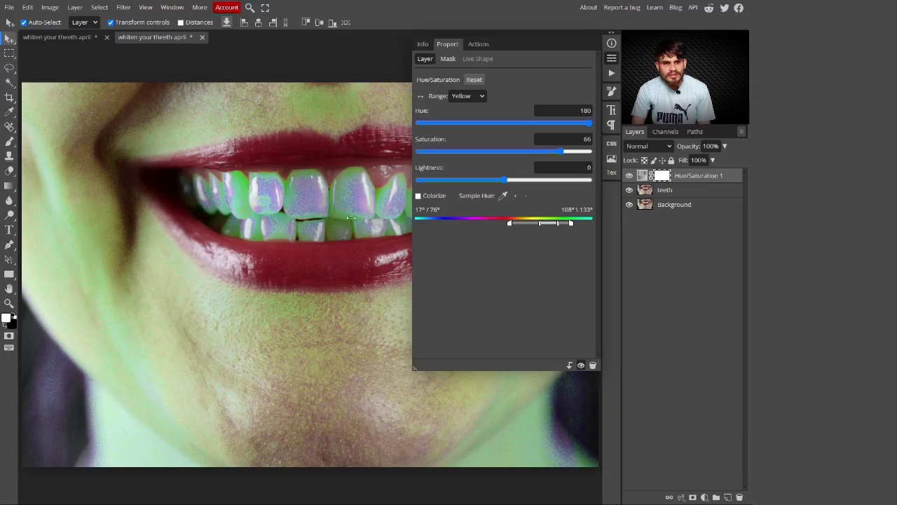
{"action": "left_click_drag", "start_coordinate": [539, 225], "coordinate": [520, 225]}
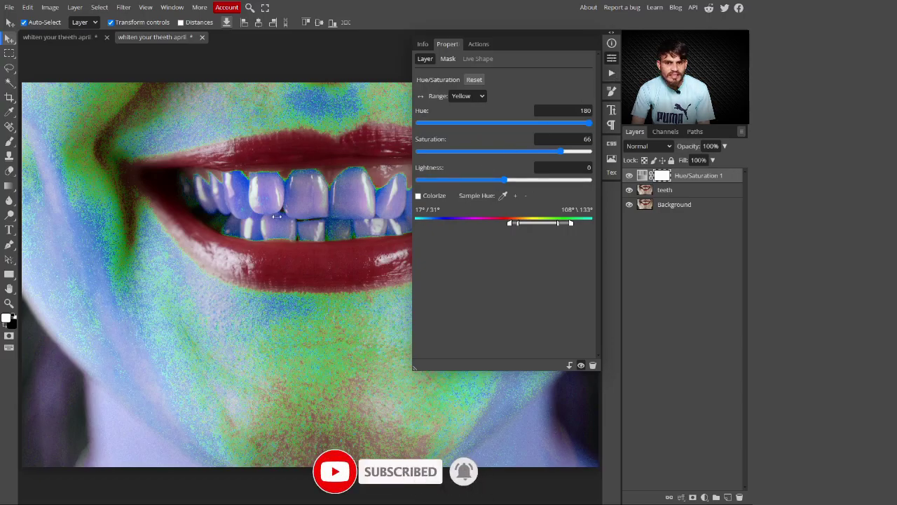
Step: Set the yellow range's hue and saturation back to 0
{"action": "left_click", "coordinate": [593, 110]}
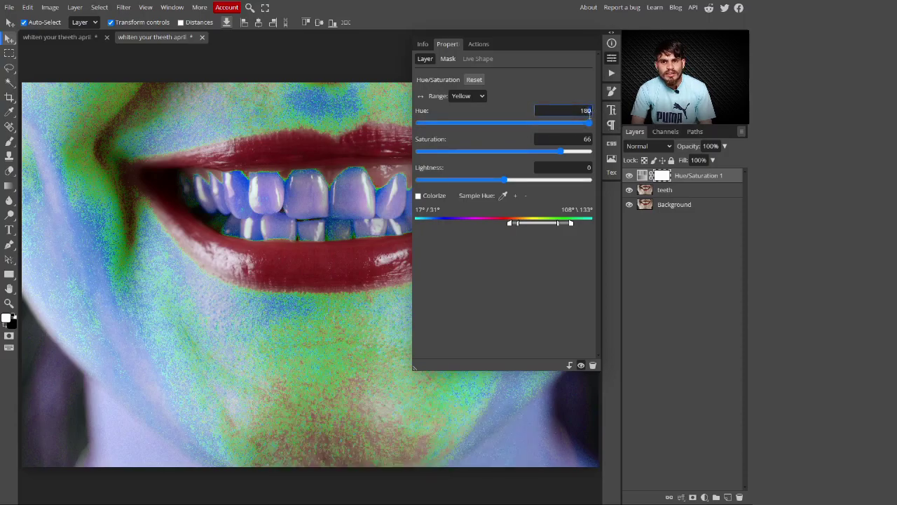
{"action": "key", "text": "BackSpace"}
{"action": "key", "text": "BackSpace"}
{"action": "key", "text": "BackSpace"}
{"action": "type", "text": "0"}
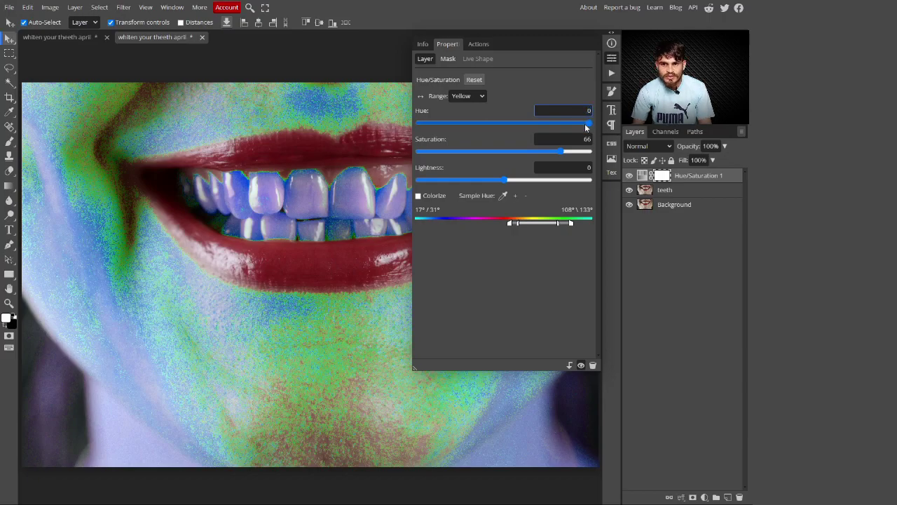
{"action": "key", "text": "Tab"}
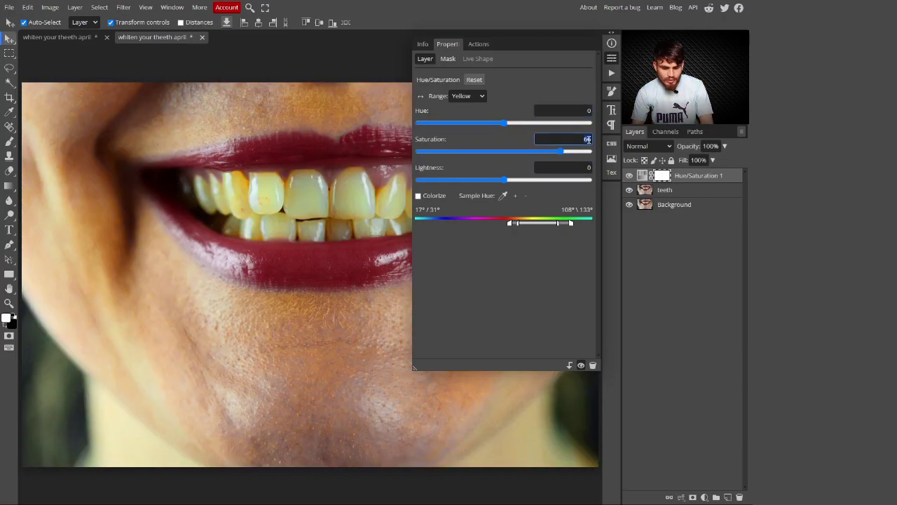
{"action": "type", "text": "0"}
{"action": "key", "text": "Return"}
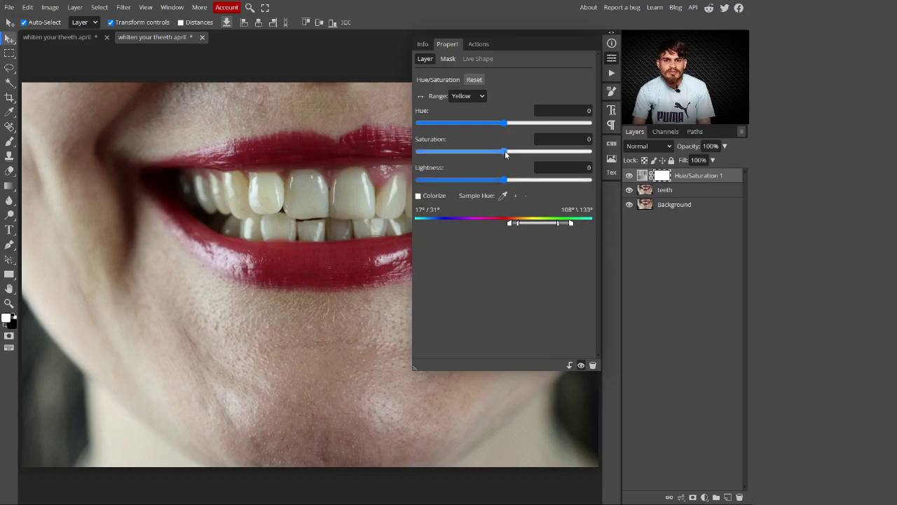
Step: Set the yellow range's saturation to -100 and lightness to 56, and close the adjustment properties
{"action": "left_click_drag", "start_coordinate": [507, 154], "coordinate": [428, 155]}
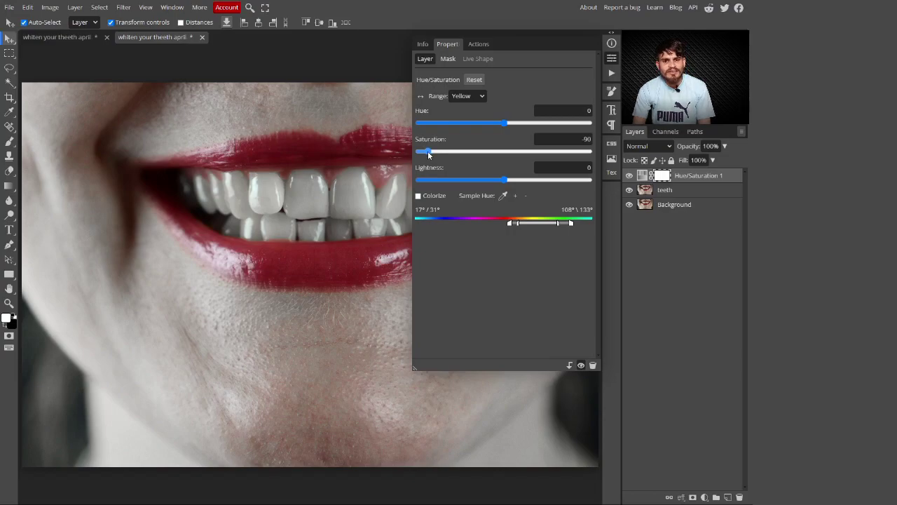
{"action": "left_click_drag", "start_coordinate": [428, 155], "coordinate": [417, 156]}
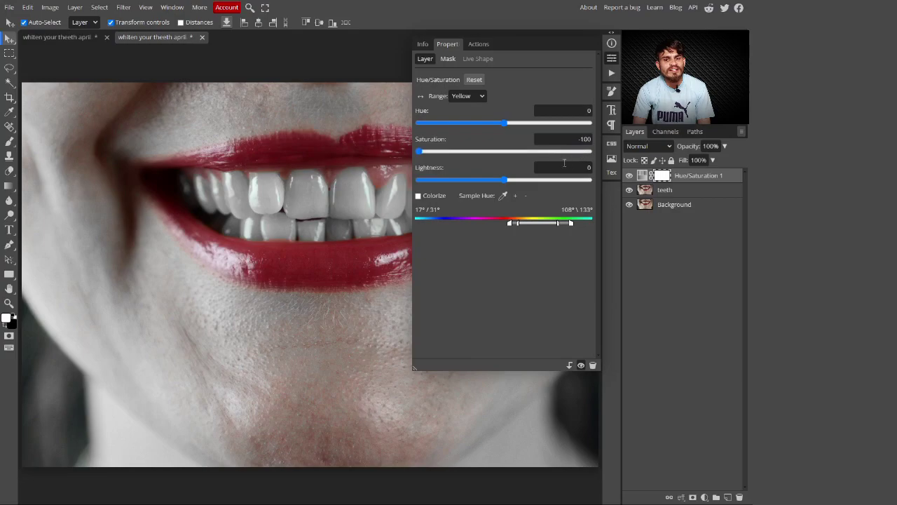
{"action": "left_click_drag", "start_coordinate": [506, 181], "coordinate": [552, 179]}
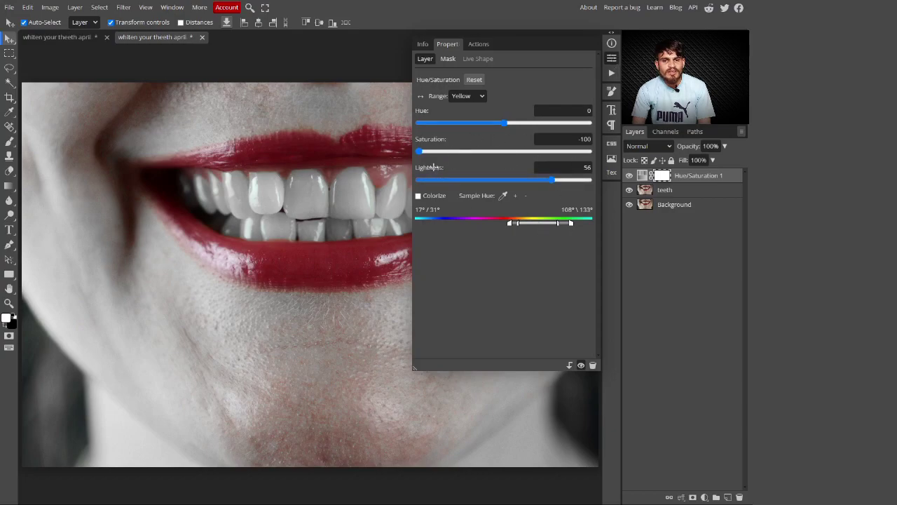
{"action": "left_click", "coordinate": [612, 59]}
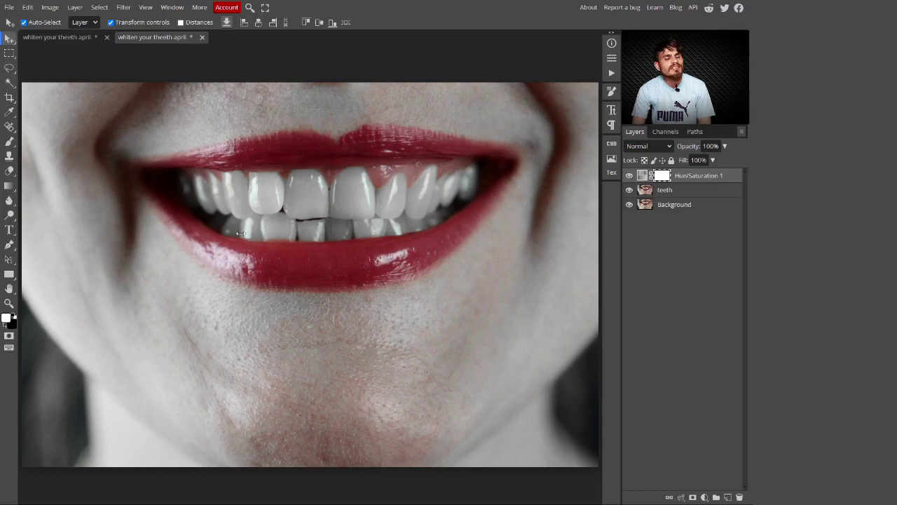
Step: Compare the photo without and with the Hue/Saturation 1 layer, and invert its layer mask to black
{"action": "left_click", "coordinate": [629, 176]}
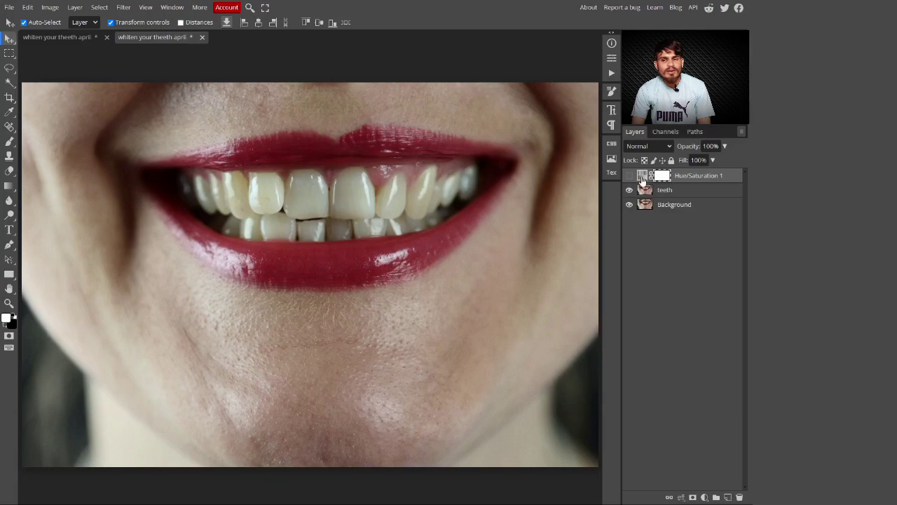
{"action": "left_click", "coordinate": [629, 176]}
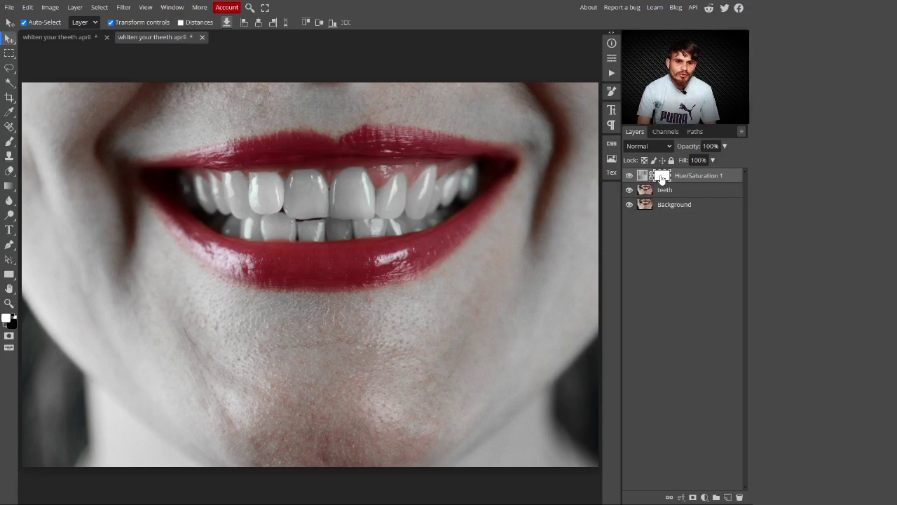
{"action": "key", "text": "ctrl+i"}
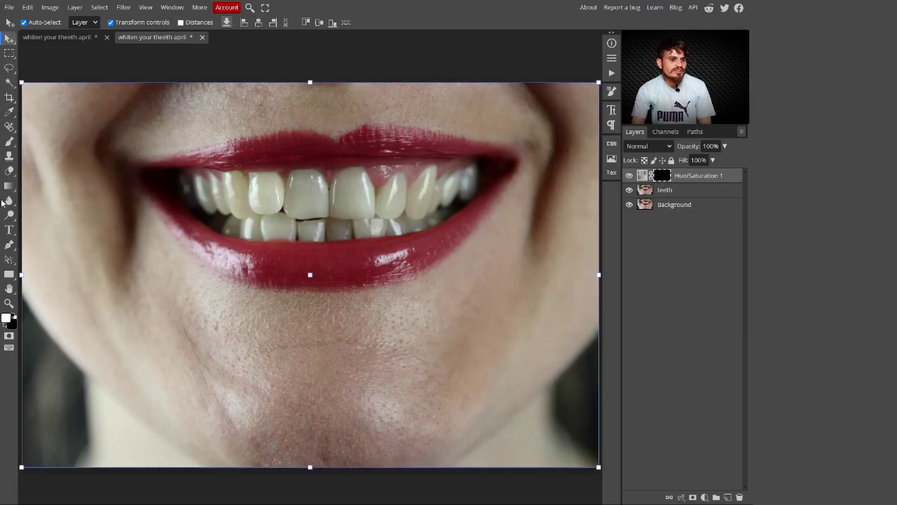
Step: Set up the Brush tool with the soft round tip at 139 px and 0% hardness
{"action": "left_click", "coordinate": [9, 142]}
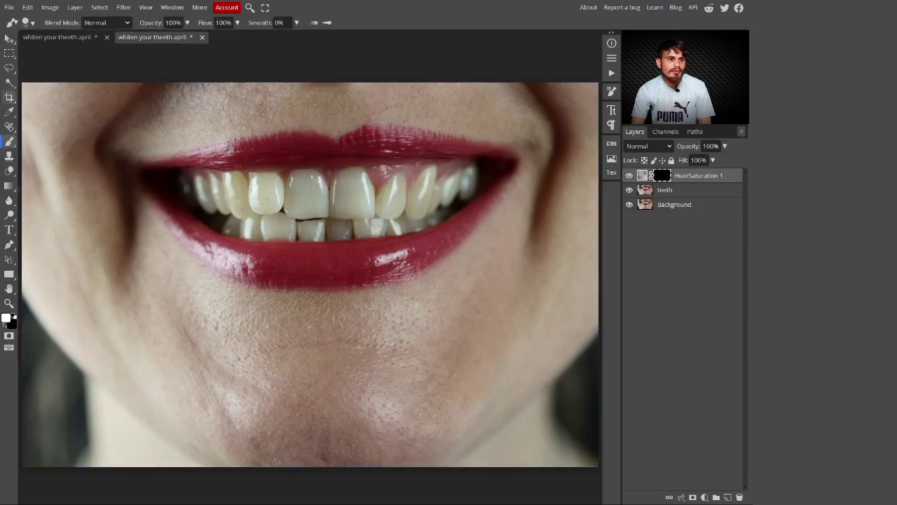
{"action": "left_click", "coordinate": [28, 22]}
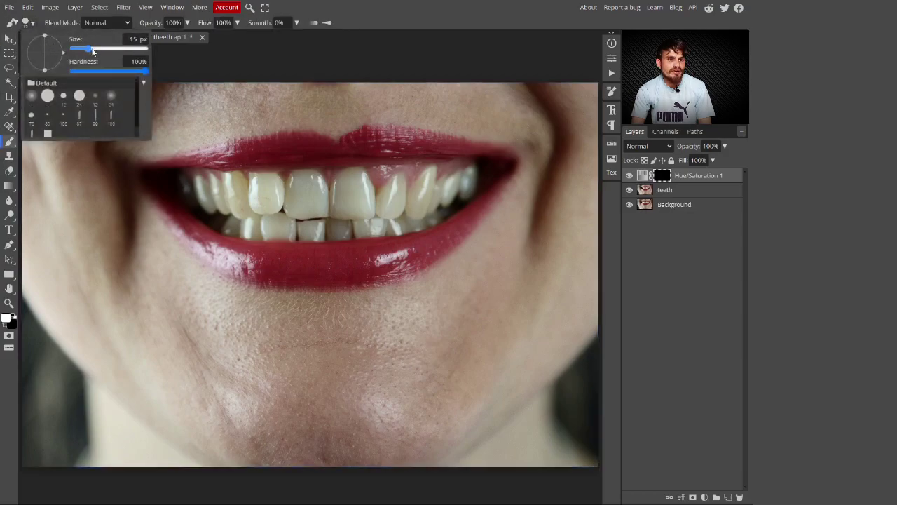
{"action": "left_click_drag", "start_coordinate": [102, 53], "coordinate": [110, 50]}
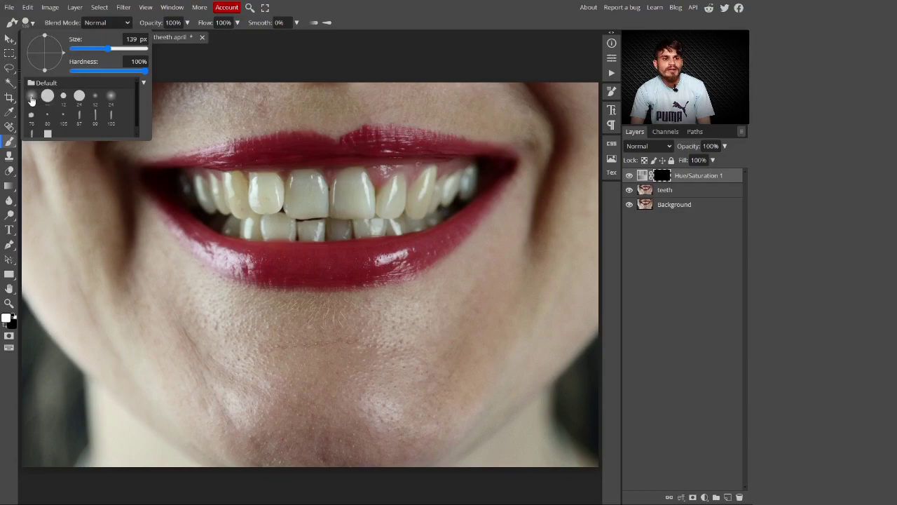
{"action": "left_click", "coordinate": [32, 100]}
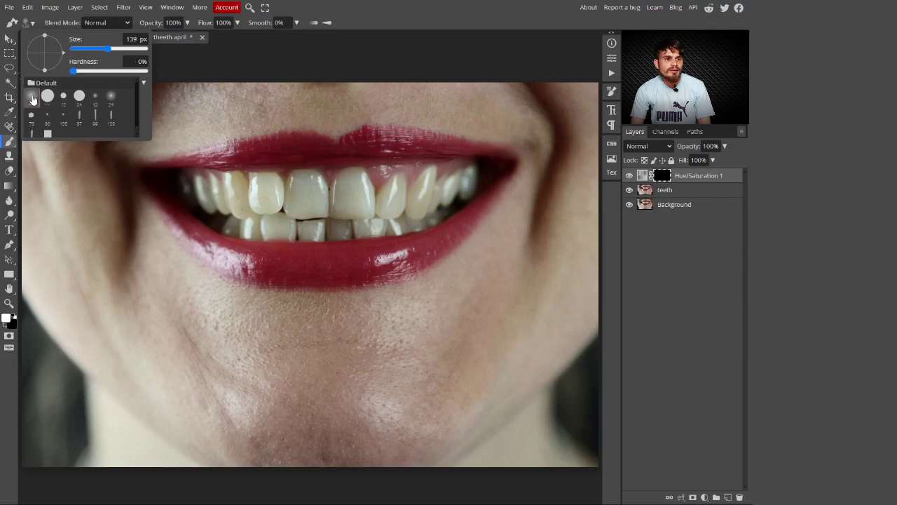
{"action": "left_click", "coordinate": [28, 22]}
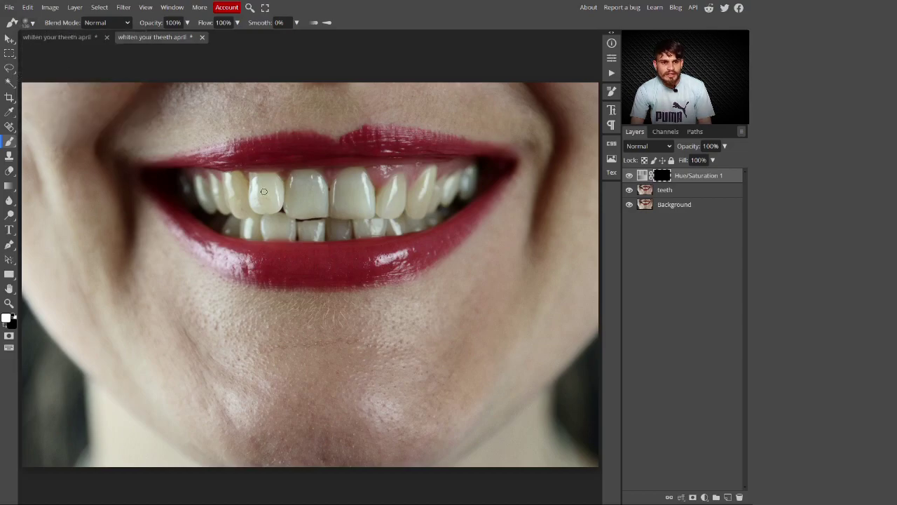
Step: Enlarge the brush to about one tooth's width and paint white over all the teeth on the Hue/Saturation 1 mask
{"action": "key", "text": "bracketright"}
{"action": "key", "text": "bracketright"}
{"action": "key", "text": "bracketright"}
{"action": "key", "text": "bracketright"}
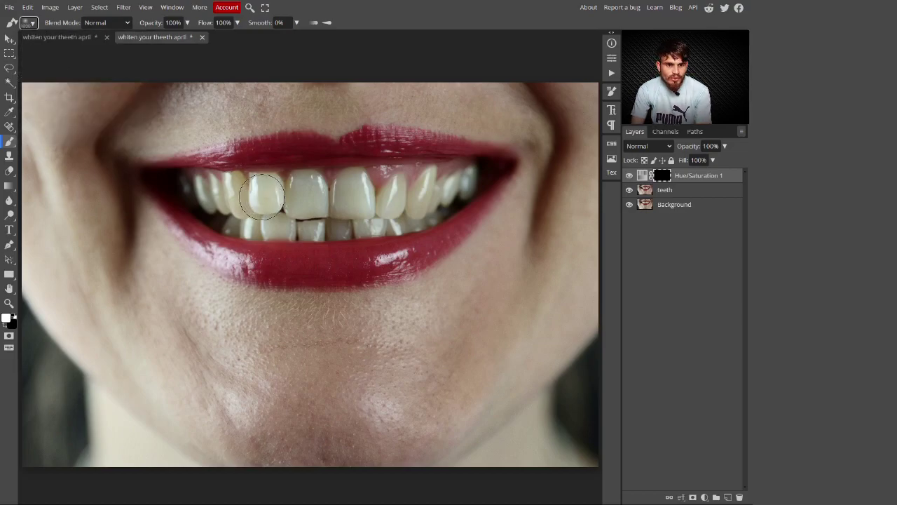
{"action": "mouse_move", "coordinate": [262, 196]}
{"action": "left_mouse_down"}
{"action": "mouse_move", "coordinate": [443, 184]}
{"action": "mouse_move", "coordinate": [279, 219]}
{"action": "mouse_move", "coordinate": [207, 204]}
{"action": "mouse_move", "coordinate": [242, 195]}
{"action": "mouse_move", "coordinate": [225, 193]}
{"action": "mouse_move", "coordinate": [210, 200]}
{"action": "mouse_move", "coordinate": [376, 211]}
{"action": "mouse_move", "coordinate": [466, 183]}
{"action": "mouse_move", "coordinate": [294, 221]}
{"action": "mouse_move", "coordinate": [263, 223]}
{"action": "mouse_move", "coordinate": [245, 210]}
{"action": "mouse_move", "coordinate": [270, 223]}
{"action": "mouse_move", "coordinate": [192, 197]}
{"action": "mouse_move", "coordinate": [357, 200]}
{"action": "mouse_move", "coordinate": [426, 184]}
{"action": "mouse_move", "coordinate": [431, 197]}
{"action": "mouse_move", "coordinate": [449, 193]}
{"action": "mouse_move", "coordinate": [421, 210]}
{"action": "mouse_move", "coordinate": [422, 202]}
{"action": "left_mouse_up"}
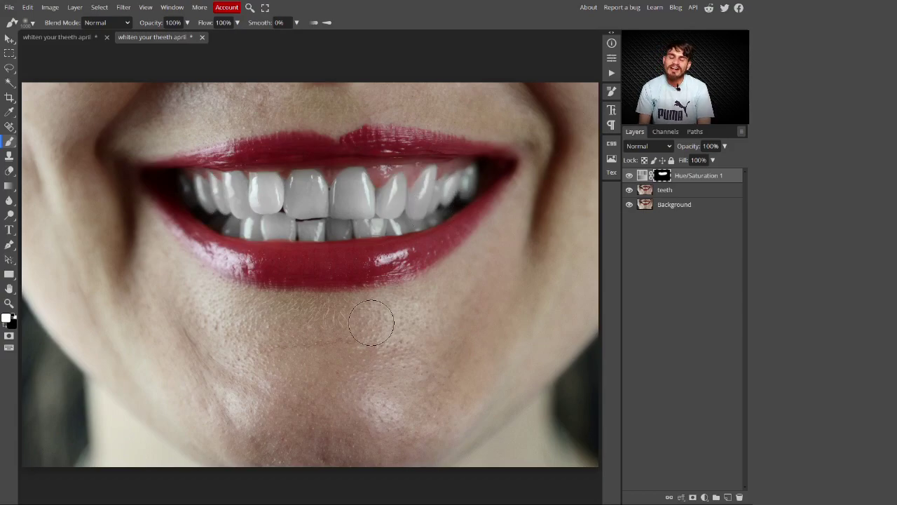